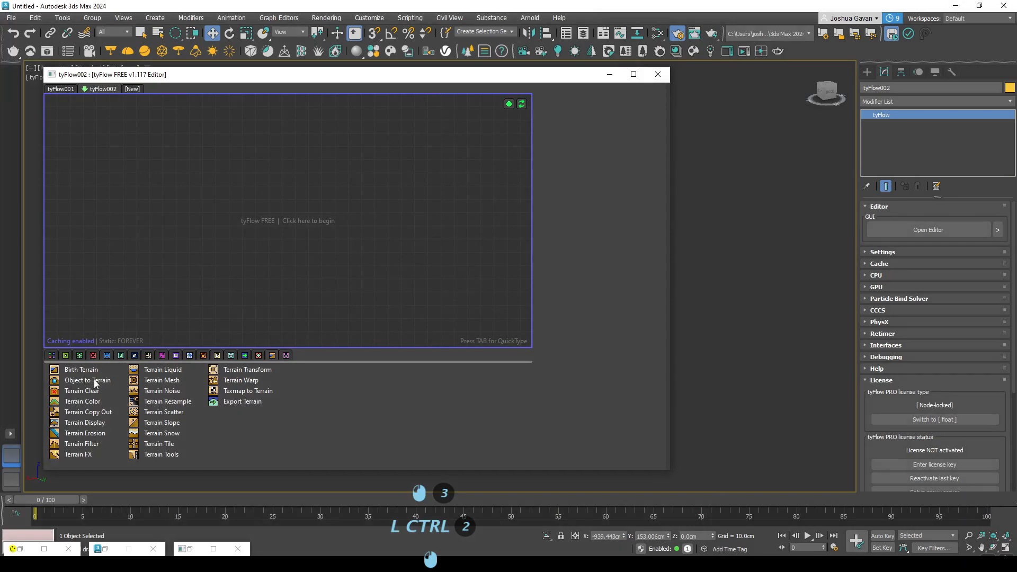
# Create a new terrain event in the empty tyFlow002 graph with a Birth Terrain operator and move the editor away from the terrain.
pyautogui.doubleClick(82, 370)
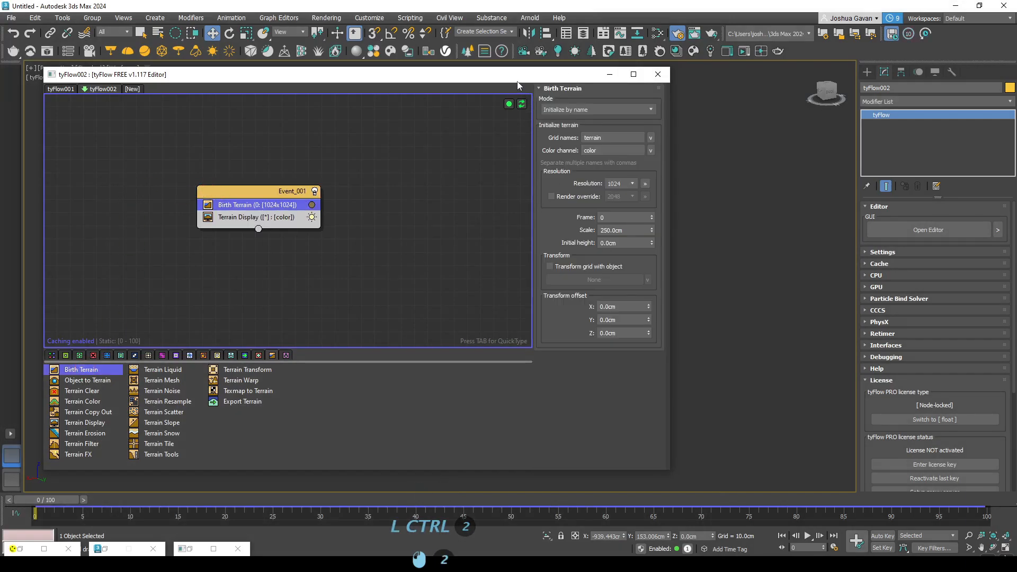
pyautogui.moveTo(491, 74); pyautogui.dragTo(911, 74)
pyautogui.keyDown('alt'); pyautogui.moveTo(371, 339); pyautogui.dragTo(332, 307, button='middle'); pyautogui.keyUp('alt')
# Delete the old terrain setup from the tyFlow001 graph.
pyautogui.press('Delete')
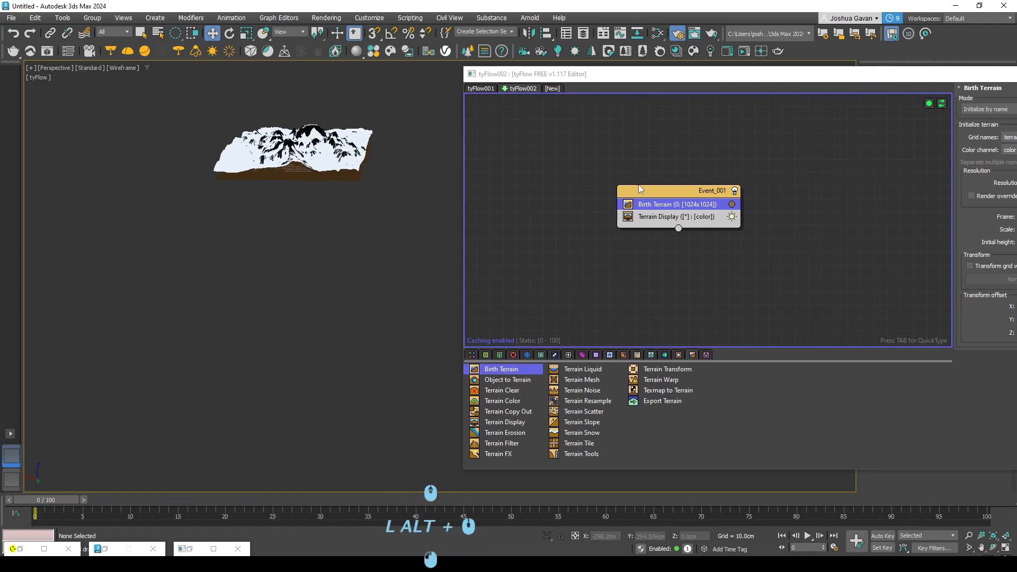
pyautogui.scroll(-3, 238, 344)
pyautogui.scroll(-2, 238, 345)
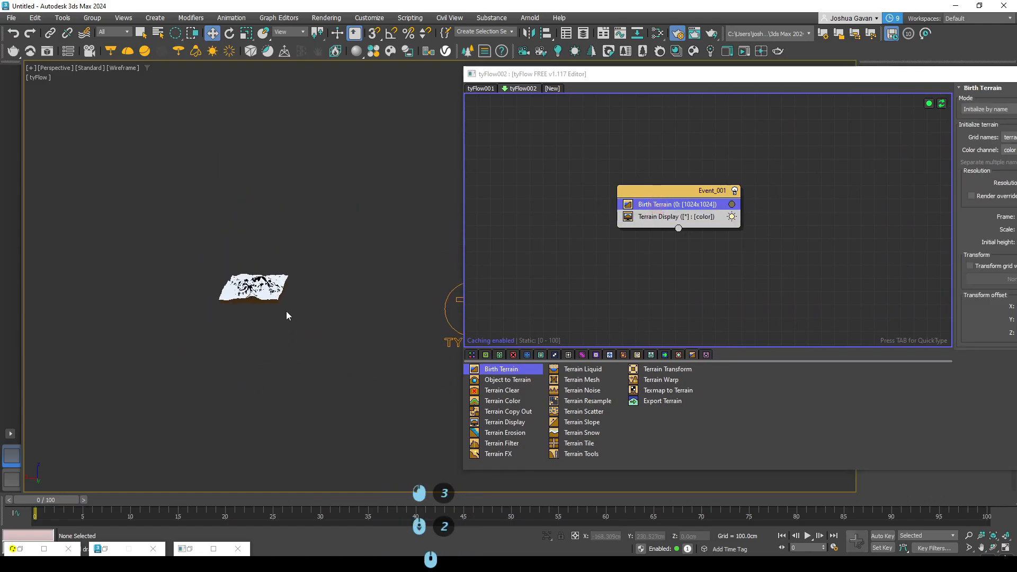
pyautogui.moveTo(561, 273); pyautogui.dragTo(804, 275, button='middle')
pyautogui.scroll(-4, 804, 274)
pyautogui.click(480, 88)
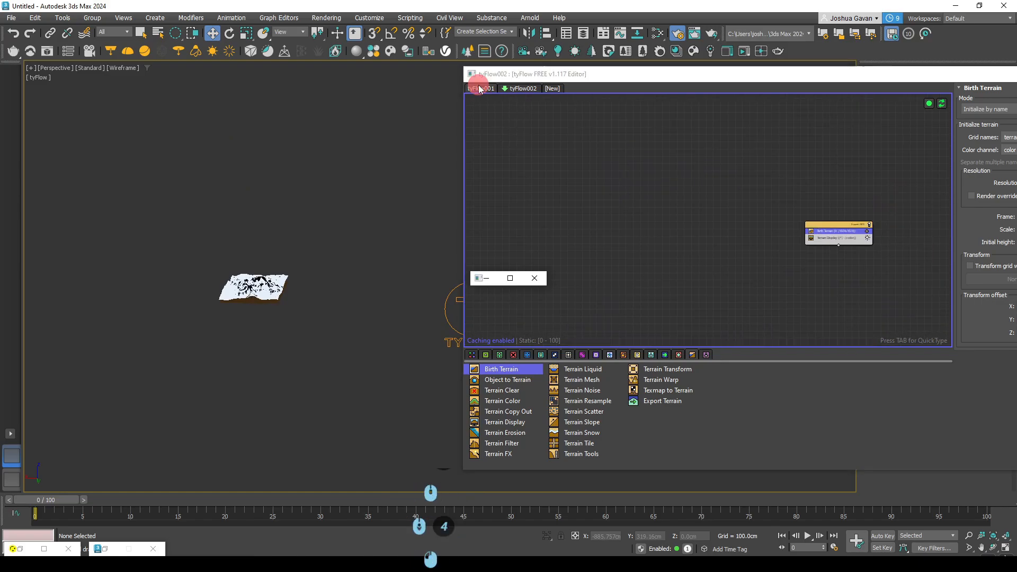
pyautogui.click(379, 190)
pyautogui.press('Delete')
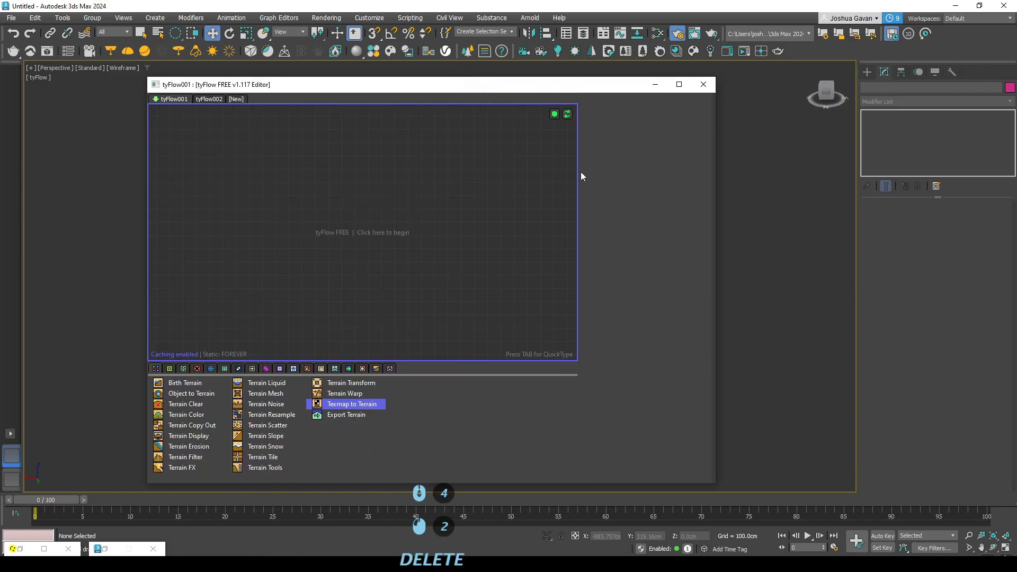
# In the tyFlow002 graph, insert a Terrain Noise operator between Birth Terrain and Terrain Display.
pyautogui.click(209, 99)
pyautogui.moveTo(246, 83); pyautogui.dragTo(612, 84)
pyautogui.scroll(4, 265, 281)
pyautogui.scroll(2, 795, 252)
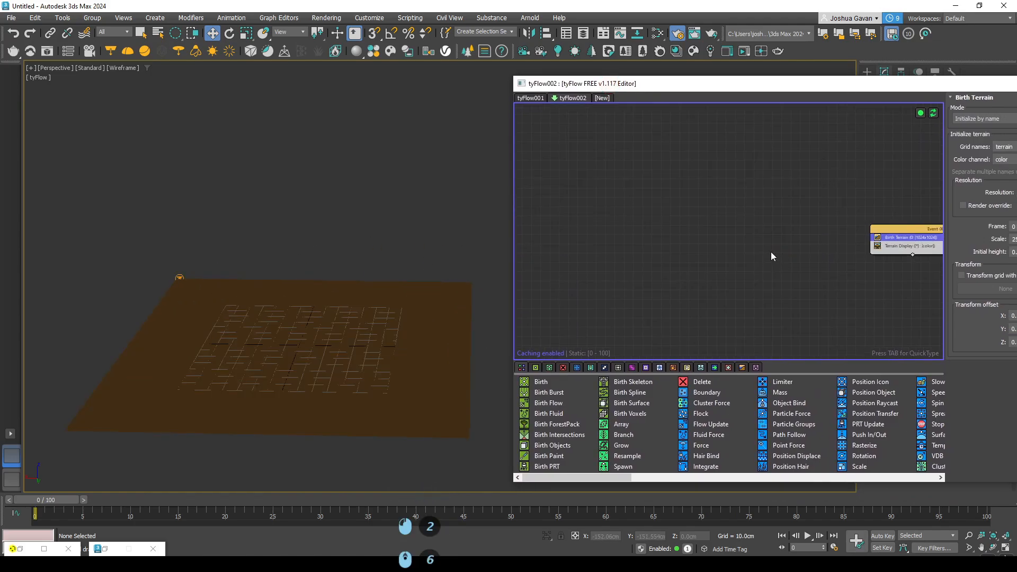
pyautogui.moveTo(771, 252); pyautogui.dragTo(704, 237, button='middle')
pyautogui.scroll(4, 706, 236)
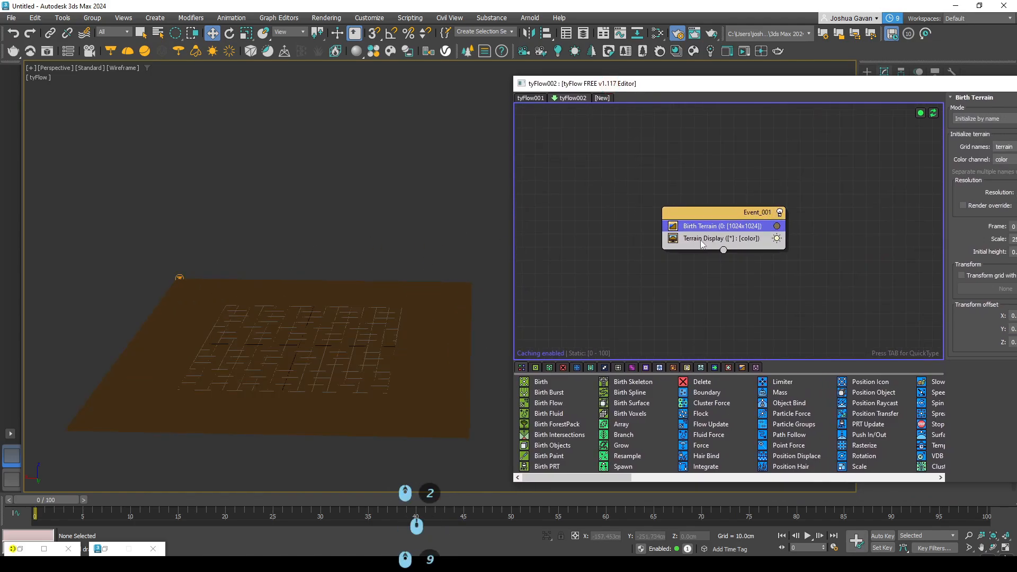
pyautogui.click(742, 367)
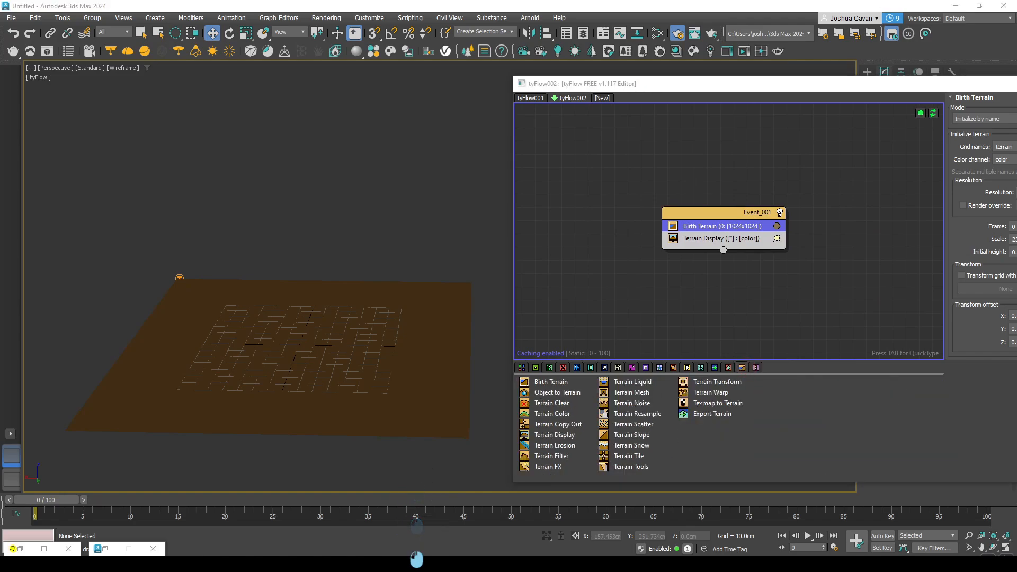
pyautogui.press('3')
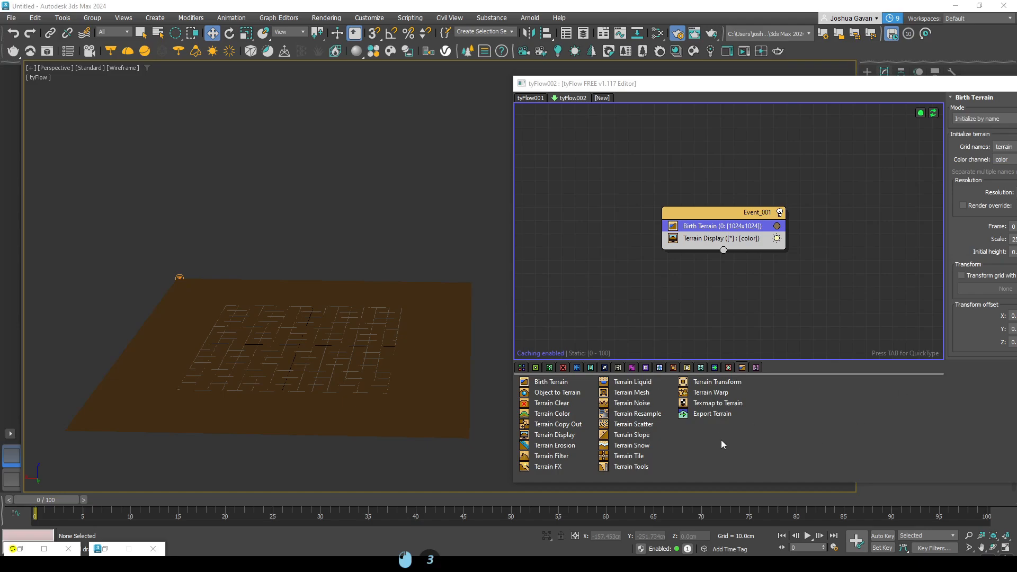
pyautogui.click(597, 443)
pyautogui.moveTo(633, 403); pyautogui.dragTo(707, 233)
# Switch the perspective viewport from wireframe to default shading and frame the whole terrain from an elevated angle.
pyautogui.moveTo(410, 387)
pyautogui.keyDown('alt'); pyautogui.mouseDown(button='middle')
pyautogui.moveTo(396, 377)
pyautogui.moveTo(358, 389)
pyautogui.mouseUp(button='middle'); pyautogui.keyUp('alt')
pyautogui.press('F4')
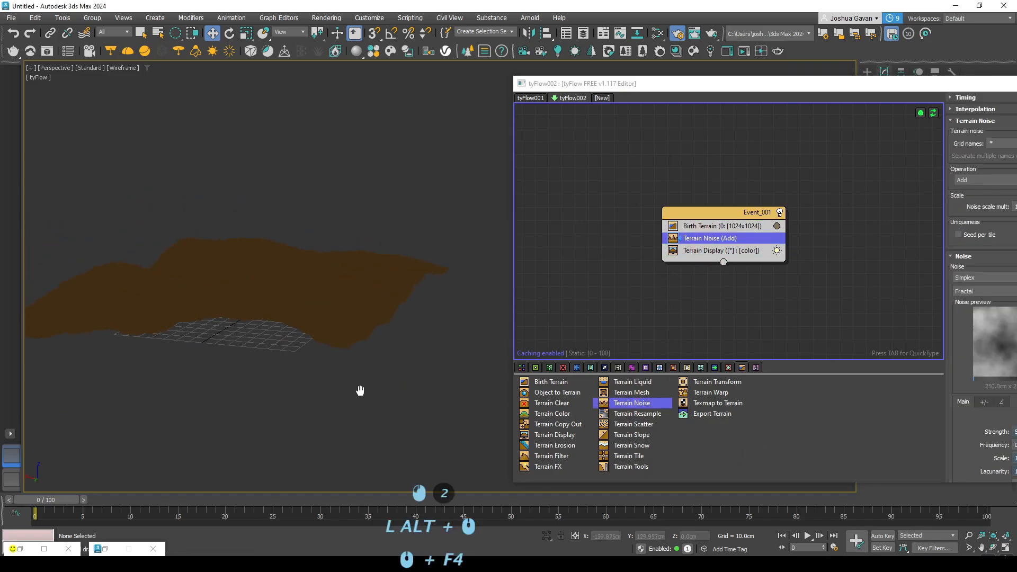
pyautogui.press('F3')
pyautogui.press('F4')
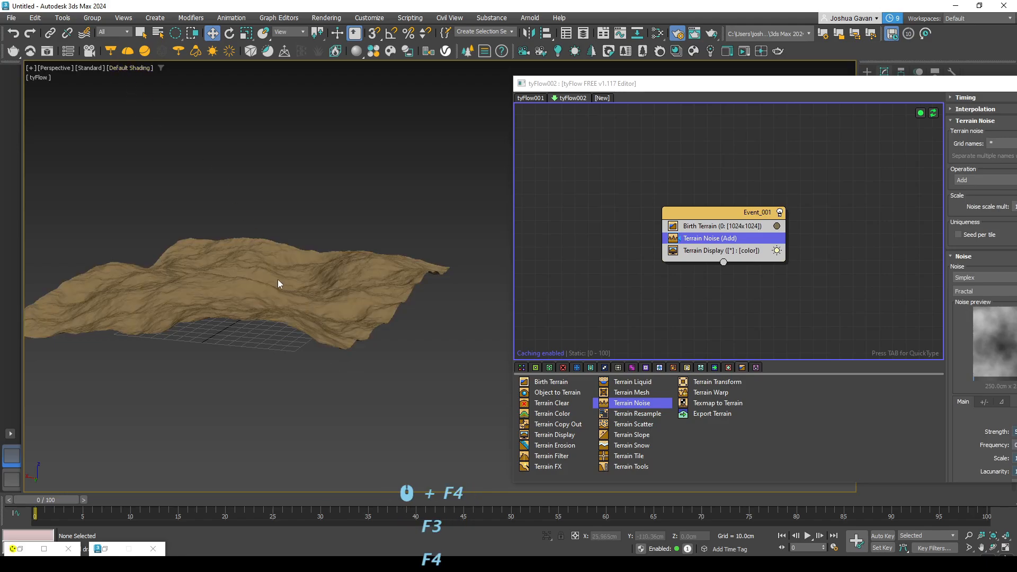
pyautogui.keyDown('alt'); pyautogui.moveTo(278, 278); pyautogui.dragTo(343, 350, button='middle'); pyautogui.keyUp('alt')
pyautogui.scroll(3, 383, 331)
pyautogui.moveTo(415, 329); pyautogui.dragTo(368, 322, button='middle')
pyautogui.moveTo(415, 358); pyautogui.dragTo(365, 342, button='middle')
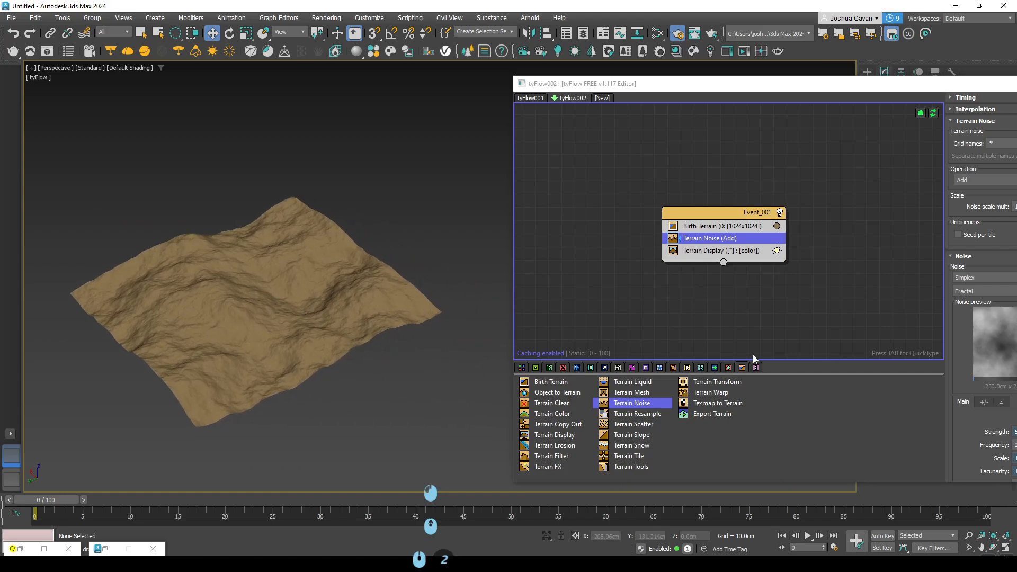
# Reduce the Terrain Noise strength to 30 cm.
pyautogui.moveTo(890, 83); pyautogui.dragTo(814, 89)
pyautogui.moveTo(318, 286); pyautogui.dragTo(294, 284, button='middle')
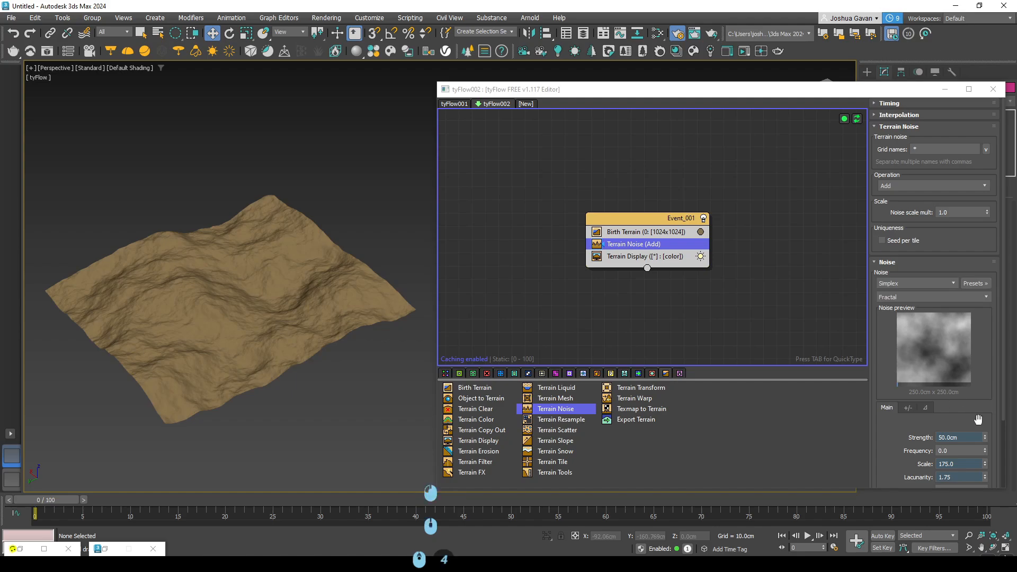
pyautogui.moveTo(986, 437)
pyautogui.mouseDown()
pyautogui.moveTo(987, 364)
pyautogui.moveTo(963, 284)
pyautogui.moveTo(987, 443)
pyautogui.mouseUp()
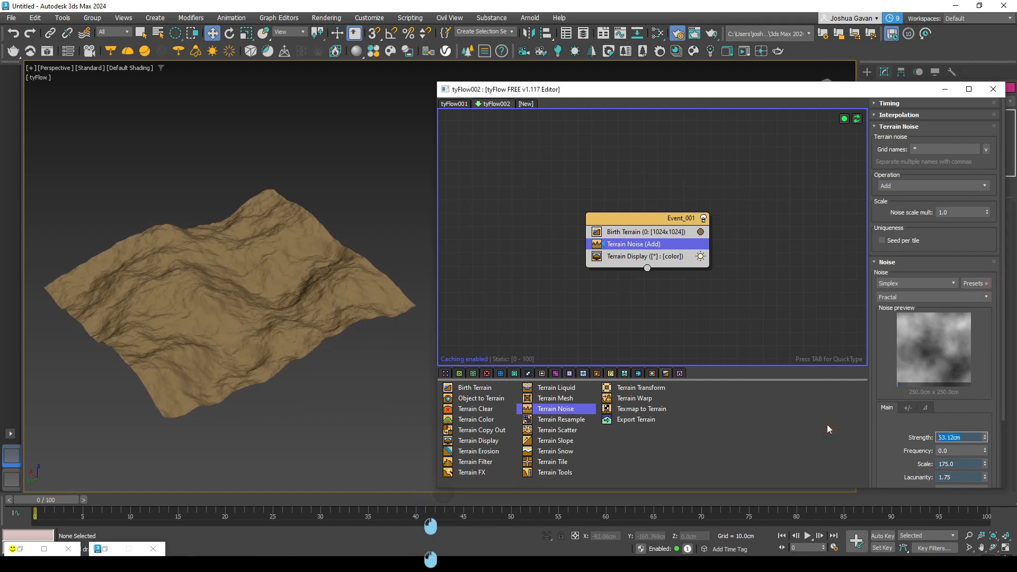
pyautogui.write('30')
pyautogui.press('Return')
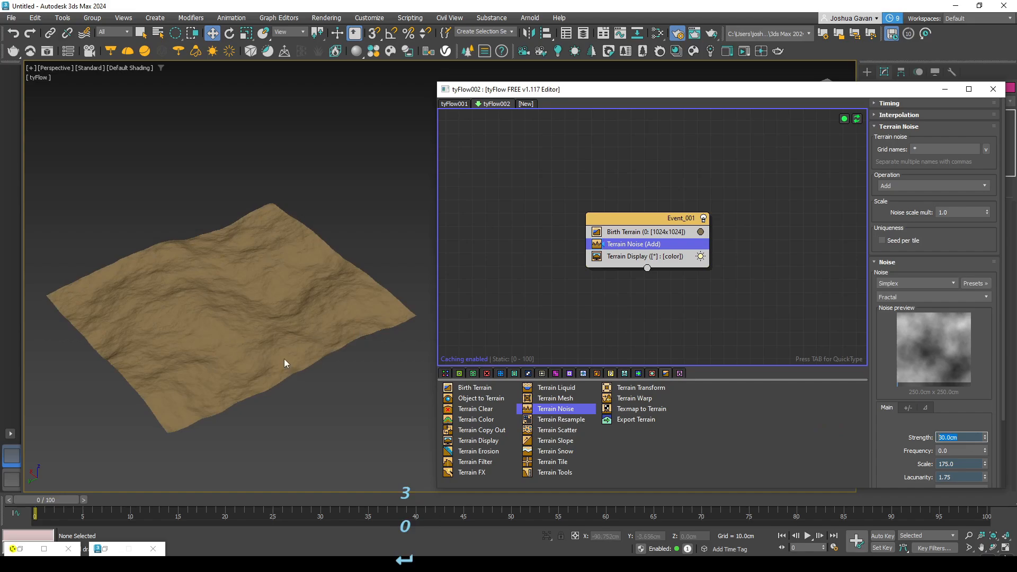
# Insert a Terrain Slope operator below Terrain Noise and flatten its radial gradient curve so it rises slightly toward the end point.
pyautogui.moveTo(284, 358)
pyautogui.keyDown('alt'); pyautogui.mouseDown(button='middle')
pyautogui.moveTo(294, 346)
pyautogui.moveTo(280, 310)
pyautogui.moveTo(312, 357)
pyautogui.moveTo(286, 343)
pyautogui.mouseUp(button='middle'); pyautogui.keyUp('alt')
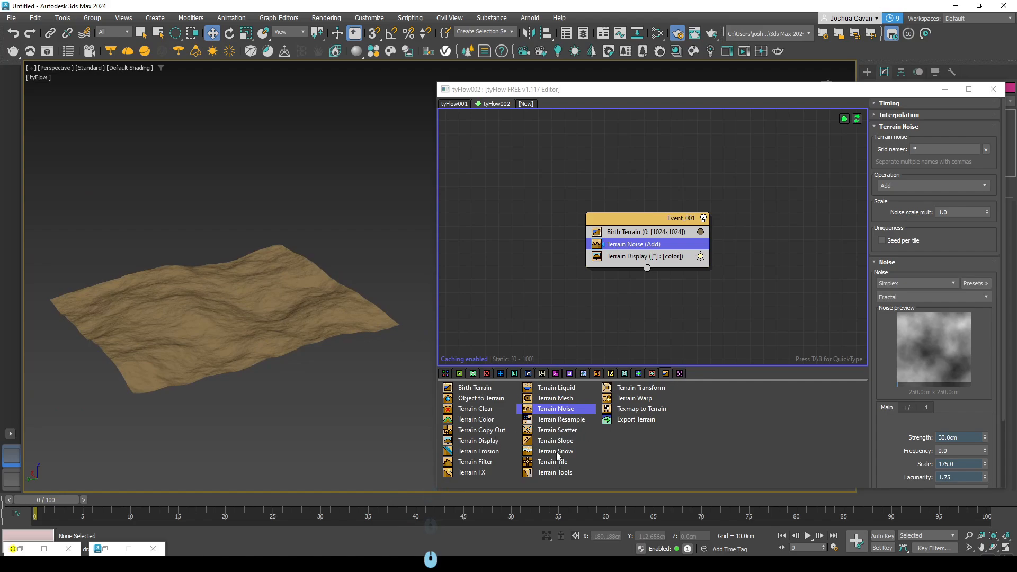
pyautogui.moveTo(553, 441); pyautogui.dragTo(631, 259)
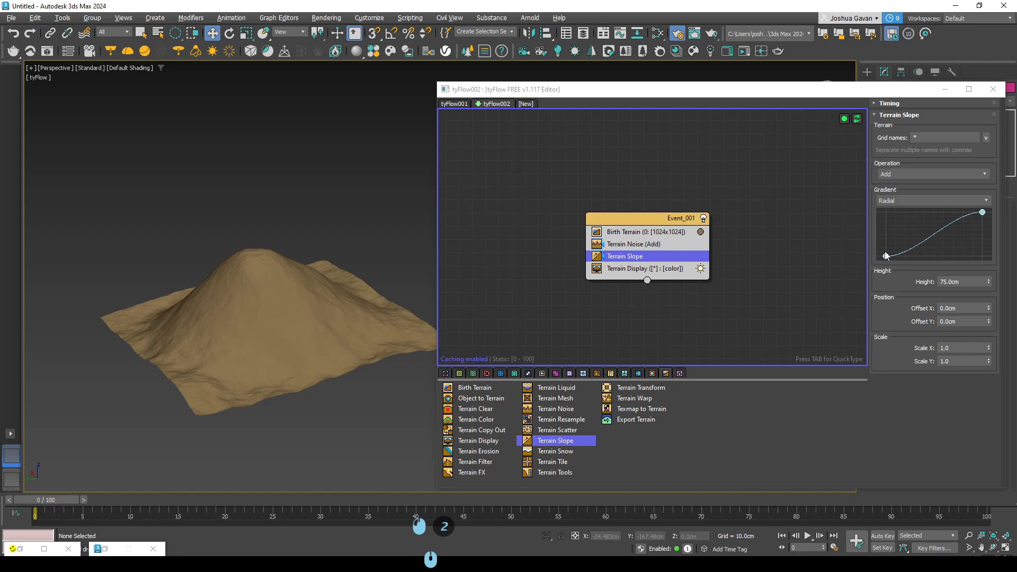
pyautogui.moveTo(886, 256); pyautogui.dragTo(886, 223)
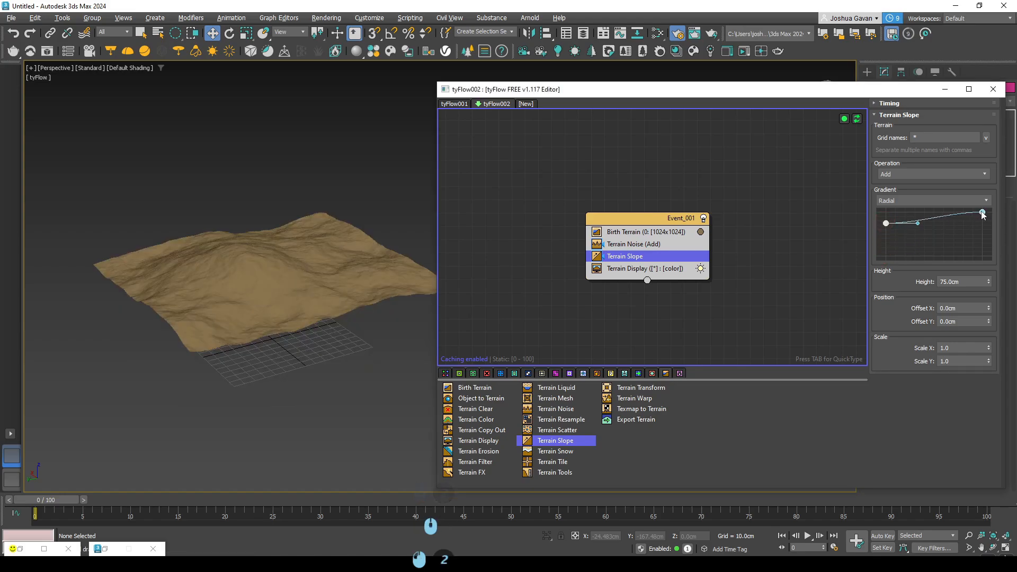
pyautogui.moveTo(983, 215); pyautogui.dragTo(984, 247)
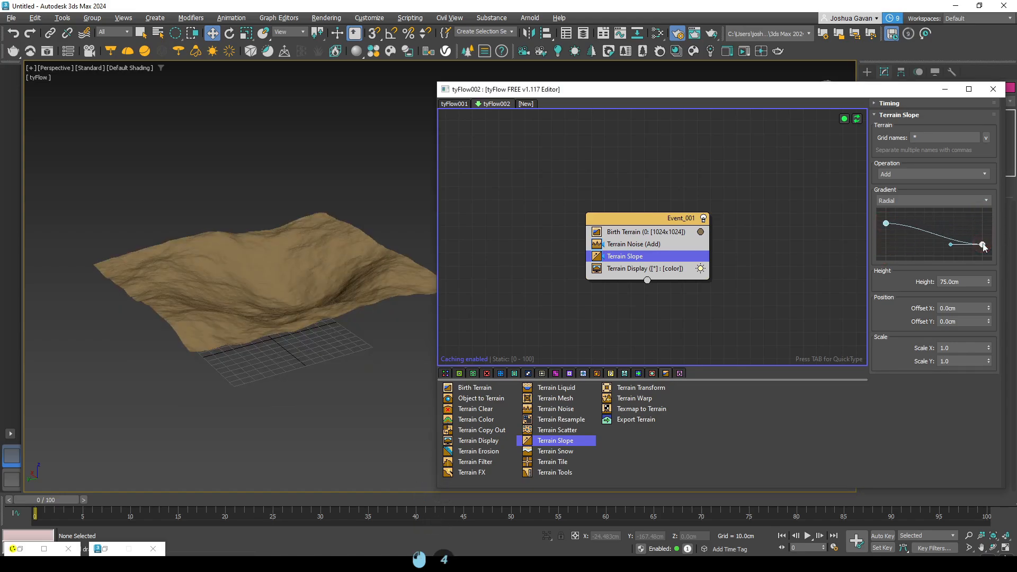
pyautogui.keyDown('alt'); pyautogui.moveTo(339, 335); pyautogui.dragTo(400, 331, button='middle'); pyautogui.keyUp('alt')
pyautogui.moveTo(886, 224); pyautogui.dragTo(886, 232)
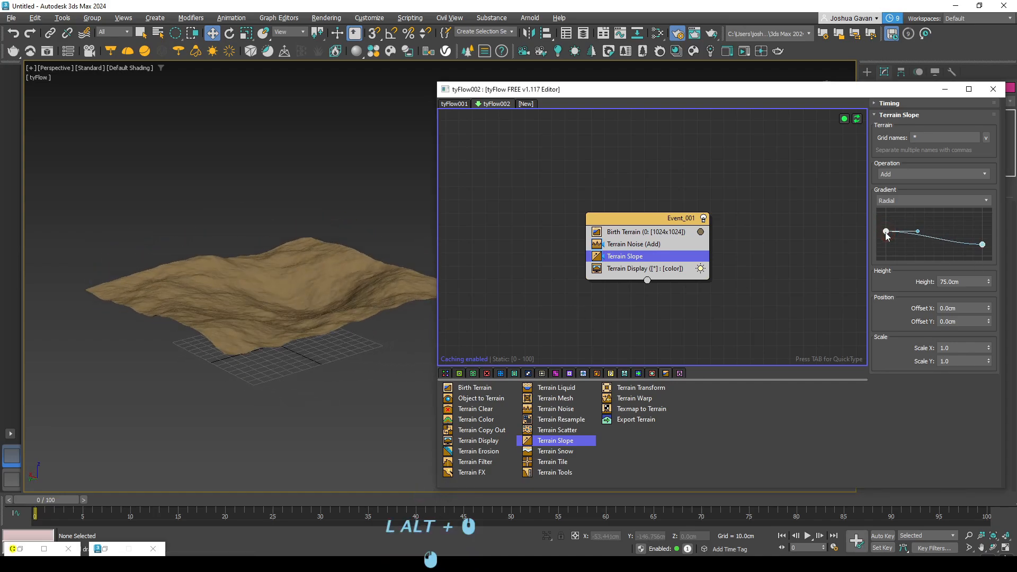
pyautogui.moveTo(982, 248); pyautogui.dragTo(982, 219)
pyautogui.keyDown('alt'); pyautogui.moveTo(361, 313); pyautogui.dragTo(352, 277, button='middle'); pyautogui.keyUp('alt')
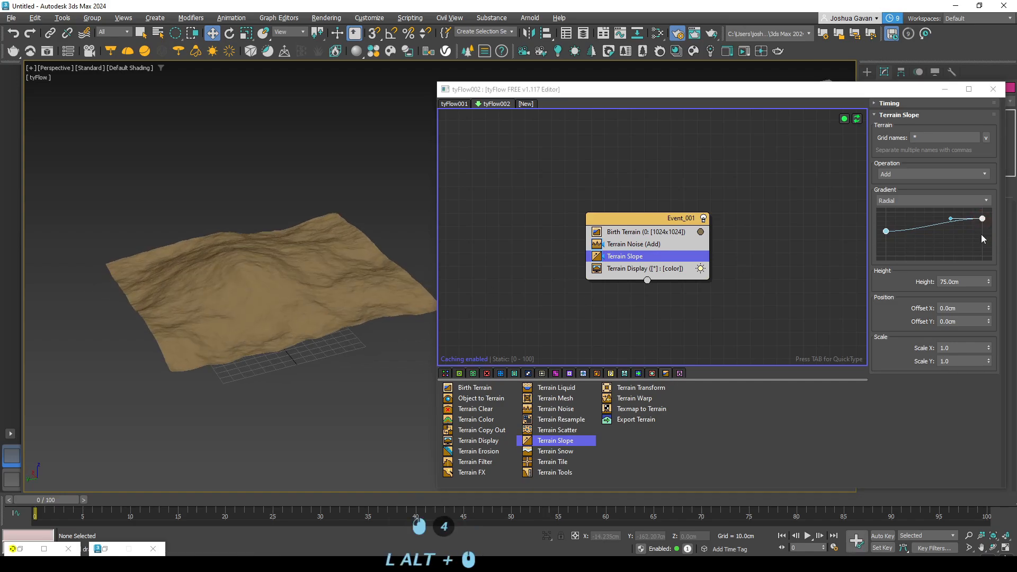
# Reshape the end tangent of the Terrain Slope gradient curve into a gentle, smooth rise, keeping the Radial gradient type.
pyautogui.moveTo(951, 222); pyautogui.dragTo(971, 278)
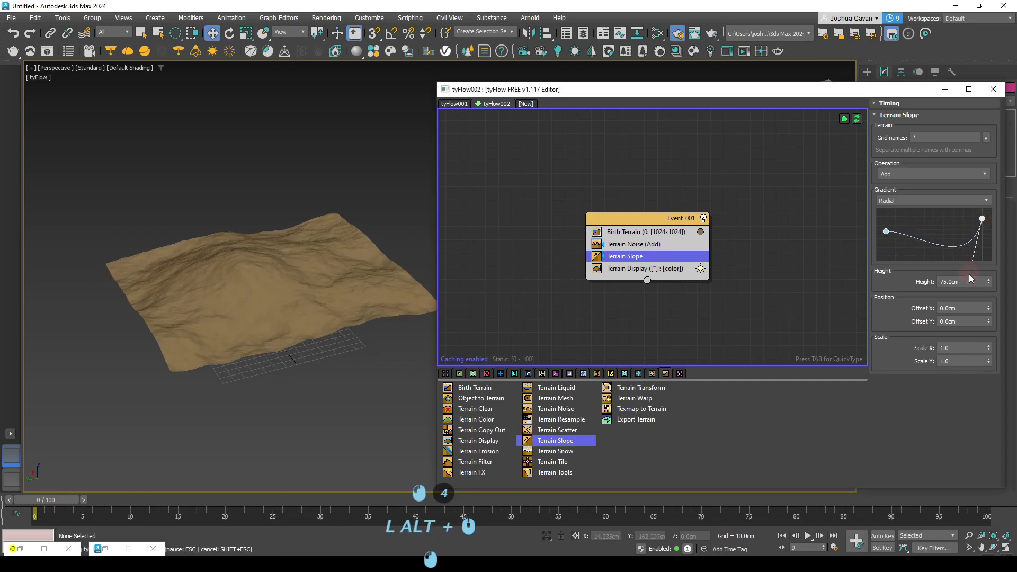
pyautogui.scroll(-1, 973, 256)
pyautogui.moveTo(933, 224); pyautogui.dragTo(917, 207, button='middle')
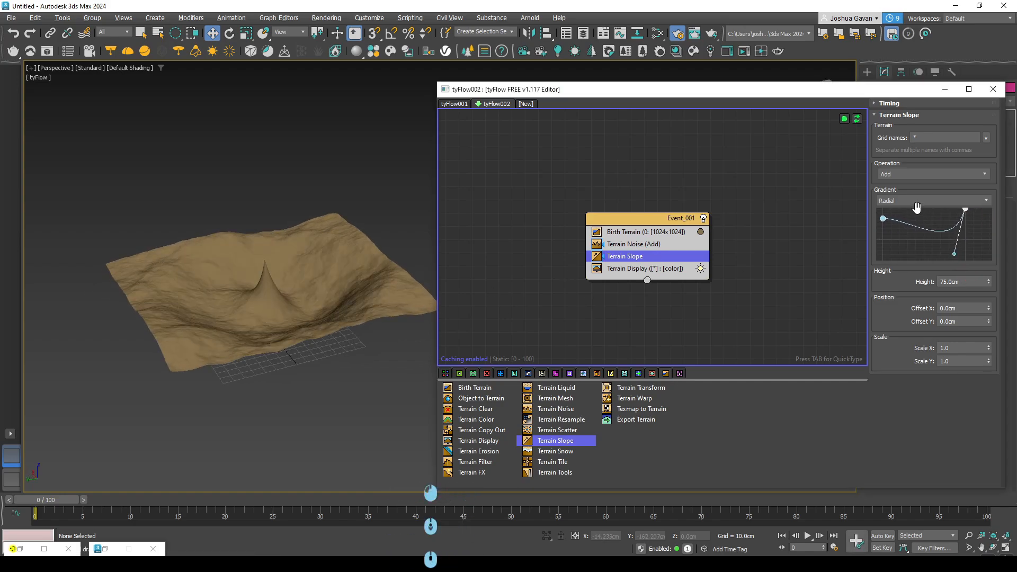
pyautogui.moveTo(954, 253); pyautogui.dragTo(934, 161)
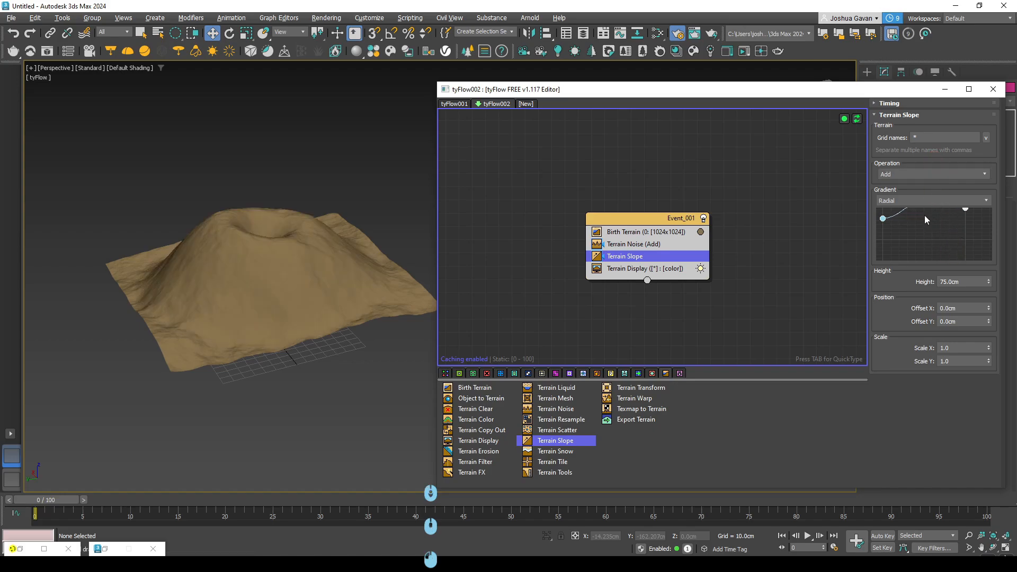
pyautogui.moveTo(924, 214); pyautogui.dragTo(913, 258, button='middle')
pyautogui.moveTo(919, 213); pyautogui.dragTo(948, 198)
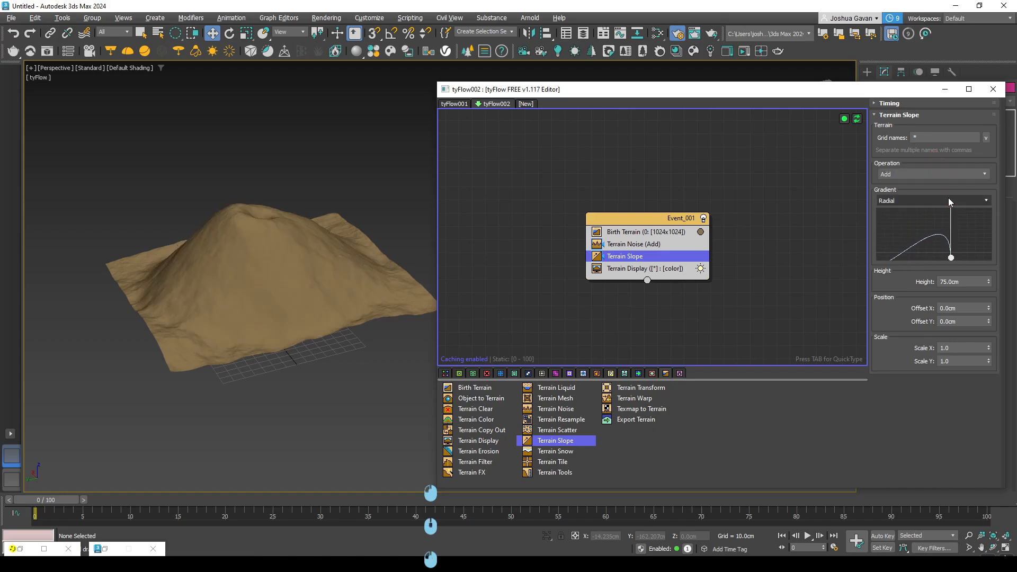
pyautogui.moveTo(949, 204); pyautogui.dragTo(966, 226, button='middle')
pyautogui.moveTo(967, 228); pyautogui.dragTo(903, 251)
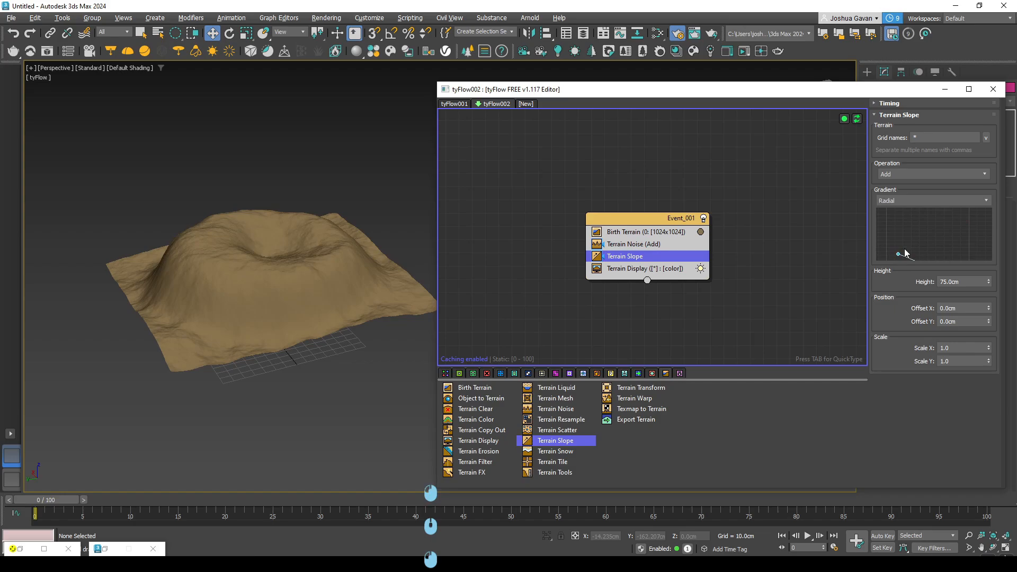
pyautogui.moveTo(904, 251); pyautogui.dragTo(894, 218, button='middle')
pyautogui.moveTo(894, 216); pyautogui.dragTo(919, 249)
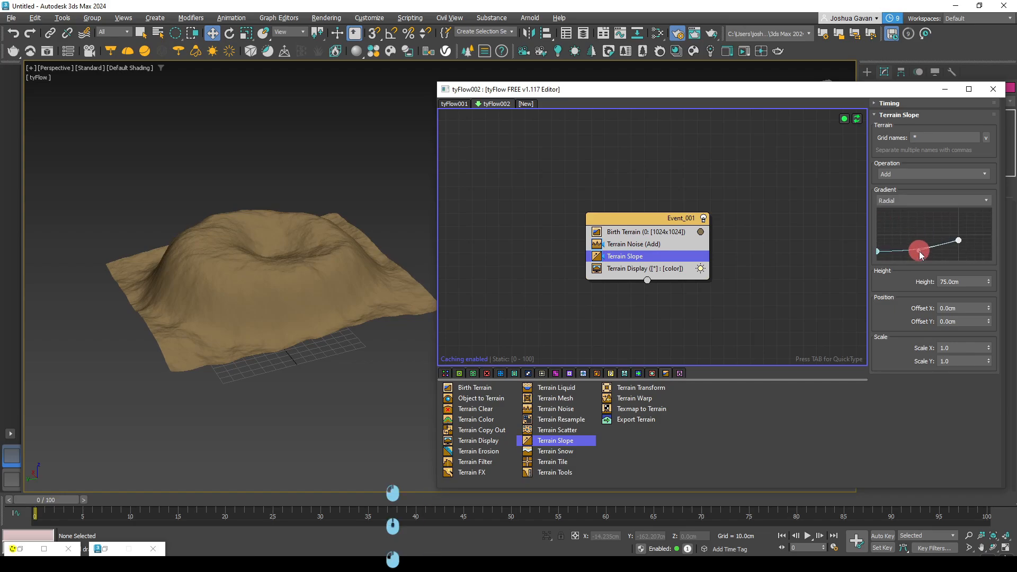
pyautogui.click(918, 202)
pyautogui.click(905, 193)
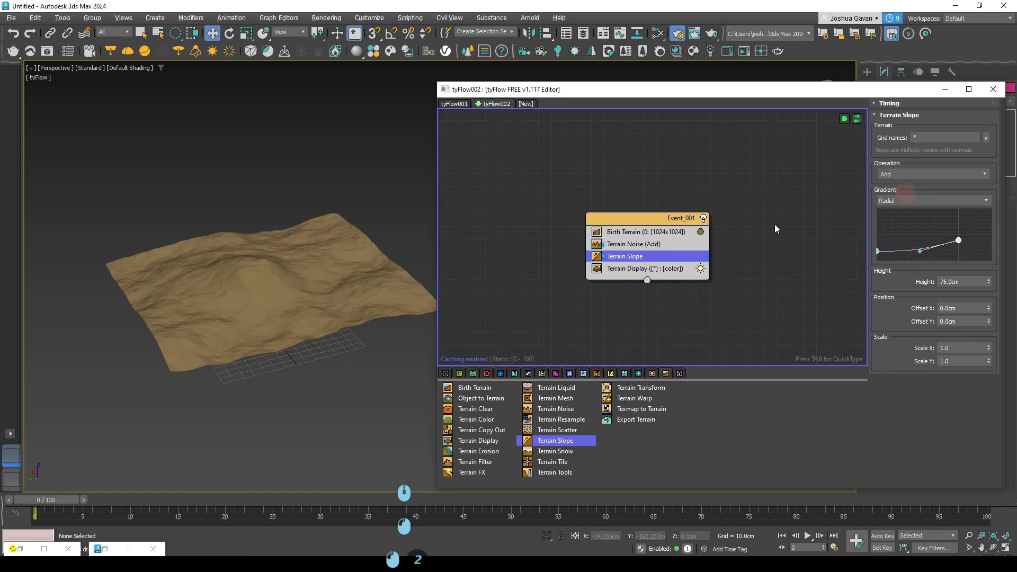
# Insert a Terrain FX operator in Rugged mode between Terrain Slope and Terrain Display, and inspect the terrain surface up close.
pyautogui.moveTo(291, 276); pyautogui.dragTo(274, 271, button='middle')
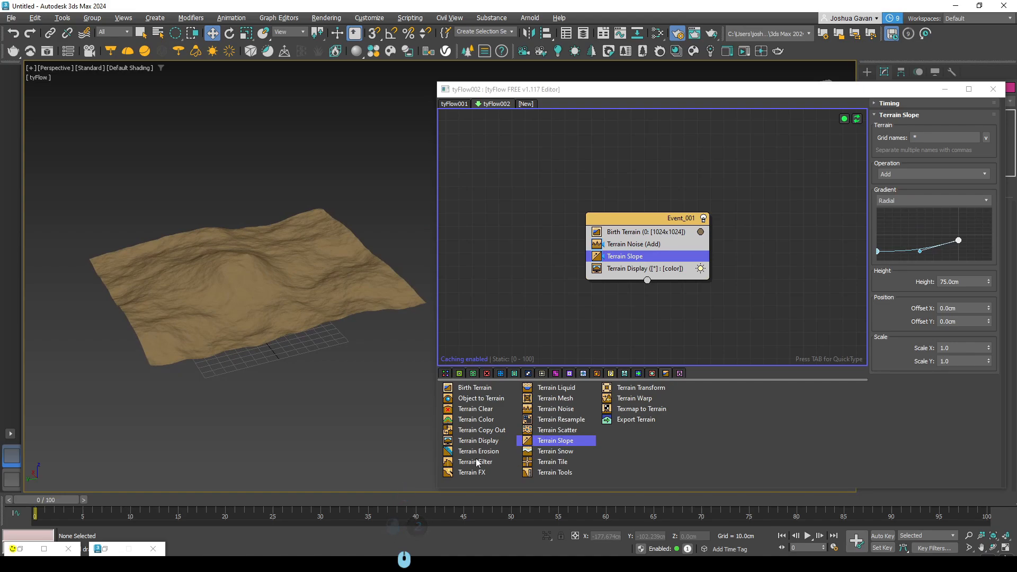
pyautogui.moveTo(474, 471); pyautogui.dragTo(615, 268)
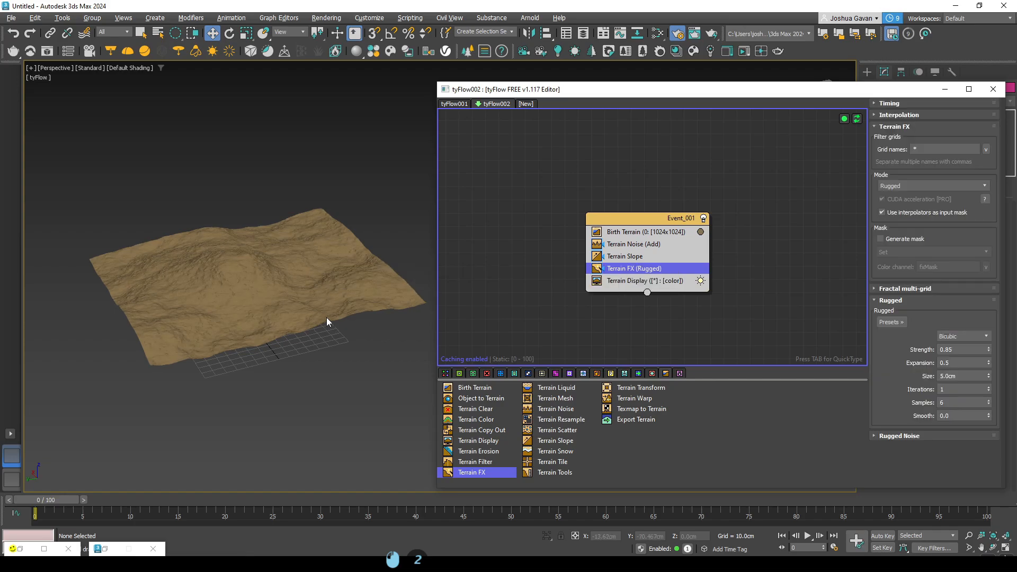
pyautogui.scroll(3, 205, 280)
pyautogui.scroll(2, 215, 280)
pyautogui.scroll(-4, 326, 295)
pyautogui.scroll(-3, 256, 284)
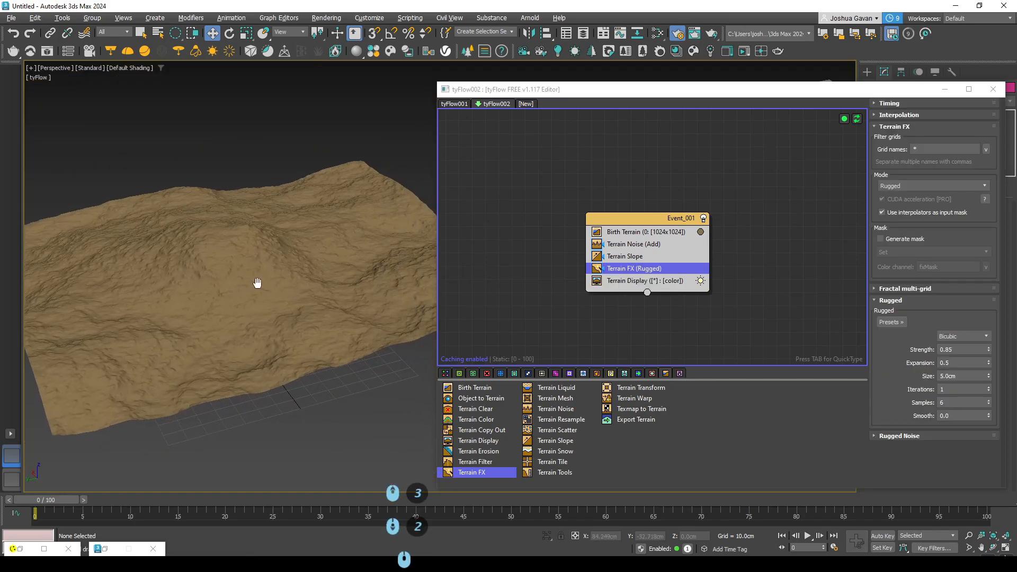
pyautogui.moveTo(310, 289); pyautogui.dragTo(268, 291, button='middle')
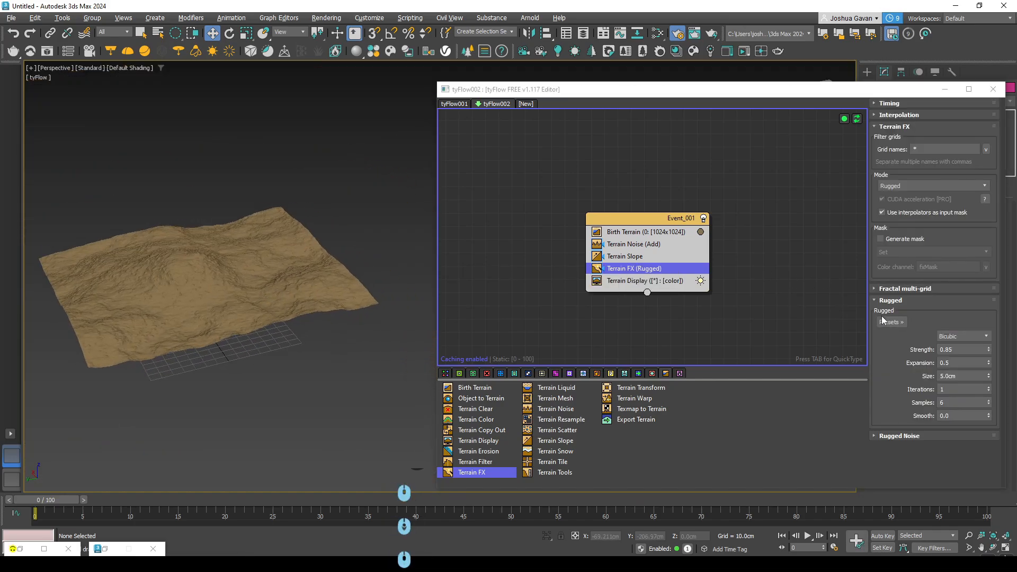
pyautogui.click(892, 322)
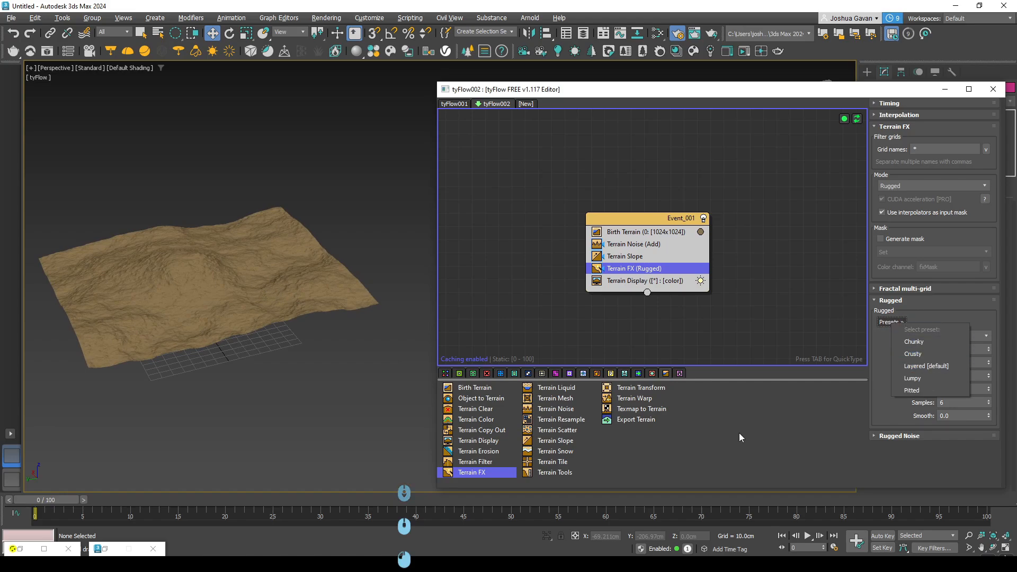
pyautogui.click(672, 453)
pyautogui.press('ctrl')
pyautogui.press('ctrl')
pyautogui.press('ctrl')
pyautogui.press('ctrl')
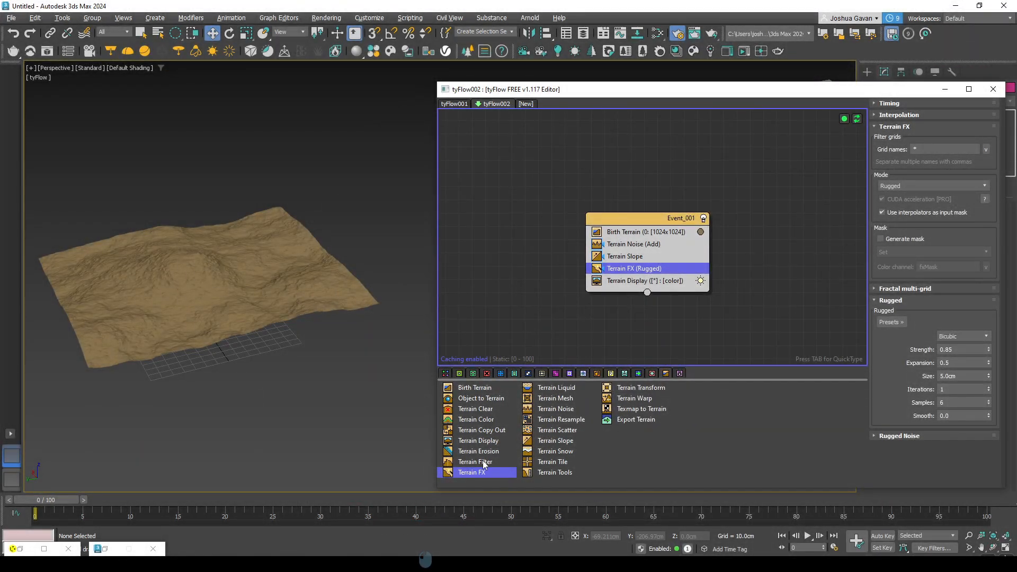
pyautogui.click(884, 321)
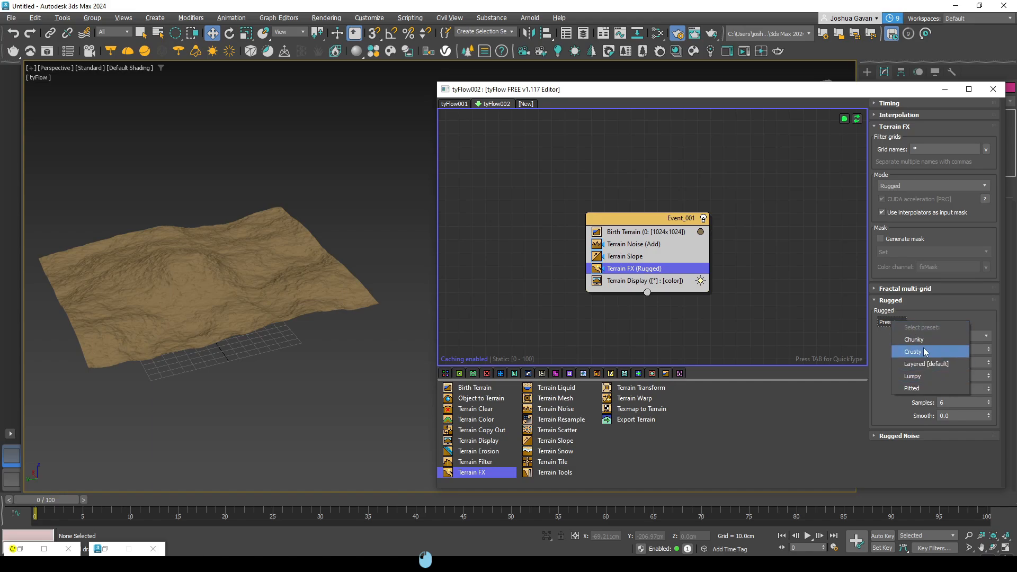
pyautogui.click(833, 417)
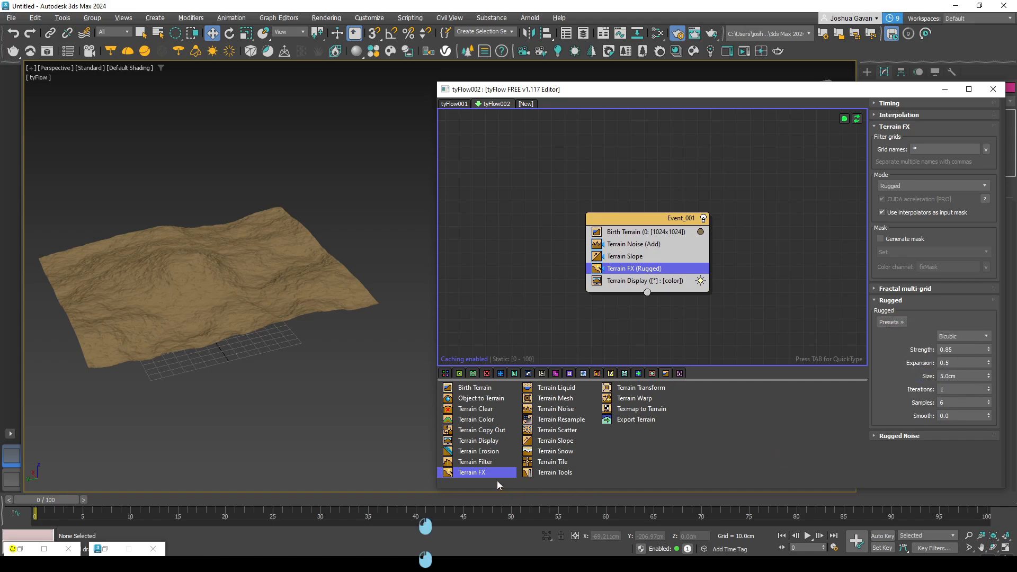
pyautogui.click(493, 464)
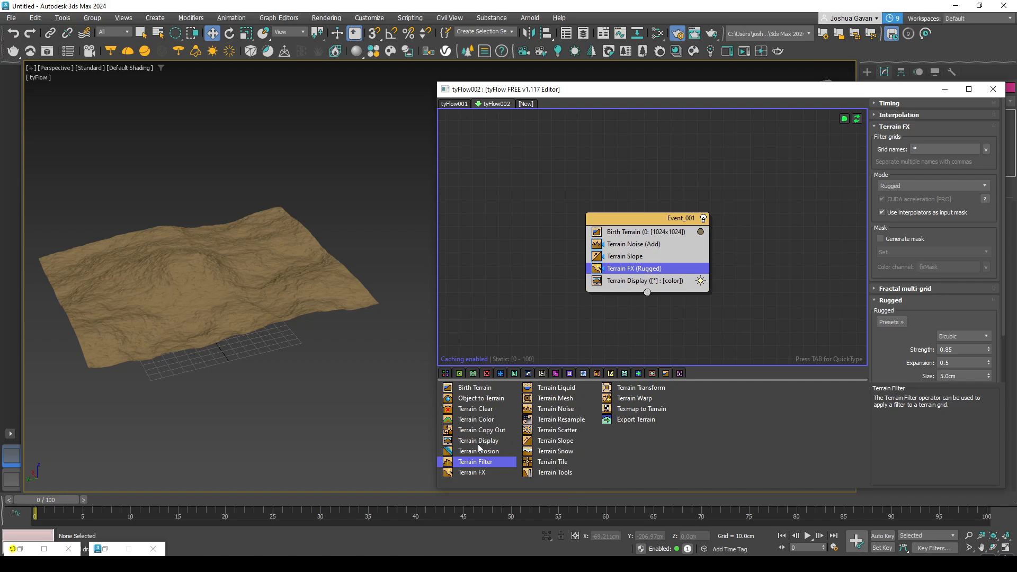
# Insert a Terrain Warp operator between Terrain FX and Terrain Display, and inspect the warped terrain up close.
pyautogui.moveTo(623, 403); pyautogui.dragTo(640, 278)
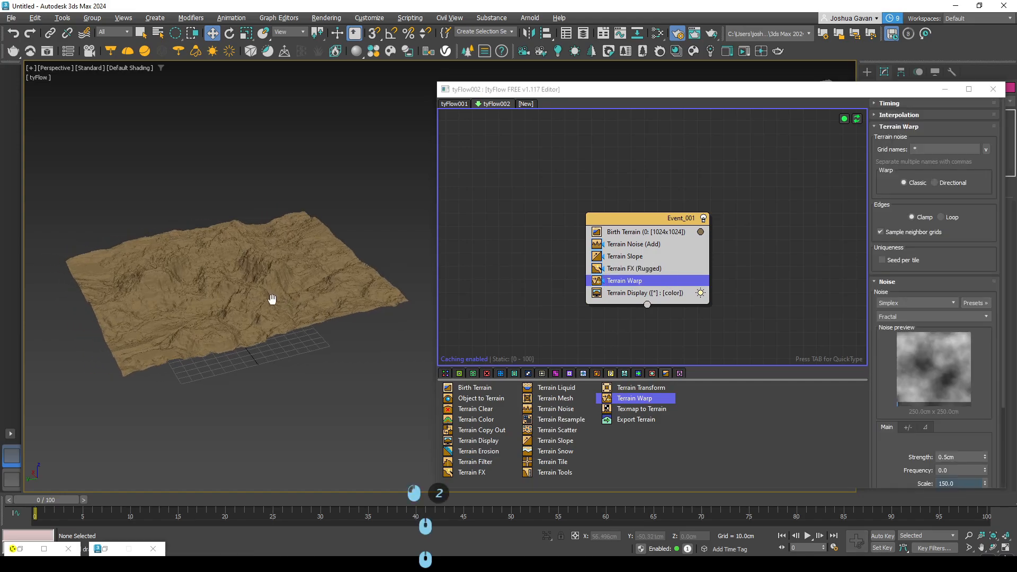
pyautogui.scroll(5, 272, 300)
pyautogui.scroll(-5, 342, 282)
pyautogui.keyDown('alt'); pyautogui.moveTo(340, 284); pyautogui.dragTo(371, 307, button='middle'); pyautogui.keyUp('alt')
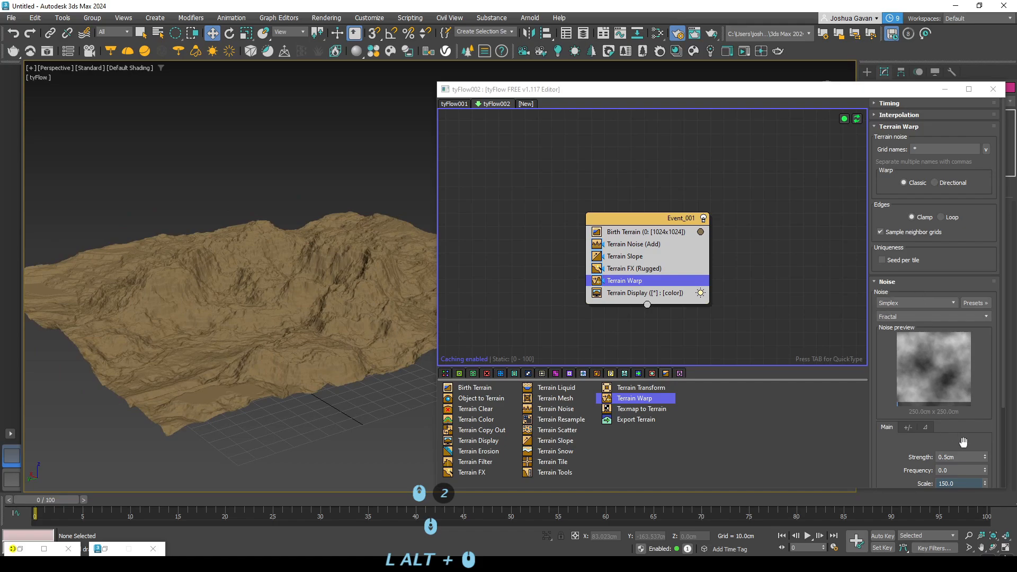
# Try Terrain Warp noise strengths of 0.59 cm and 0.05 cm.
pyautogui.scroll(-2, 964, 442)
pyautogui.moveTo(986, 395); pyautogui.dragTo(982, 354)
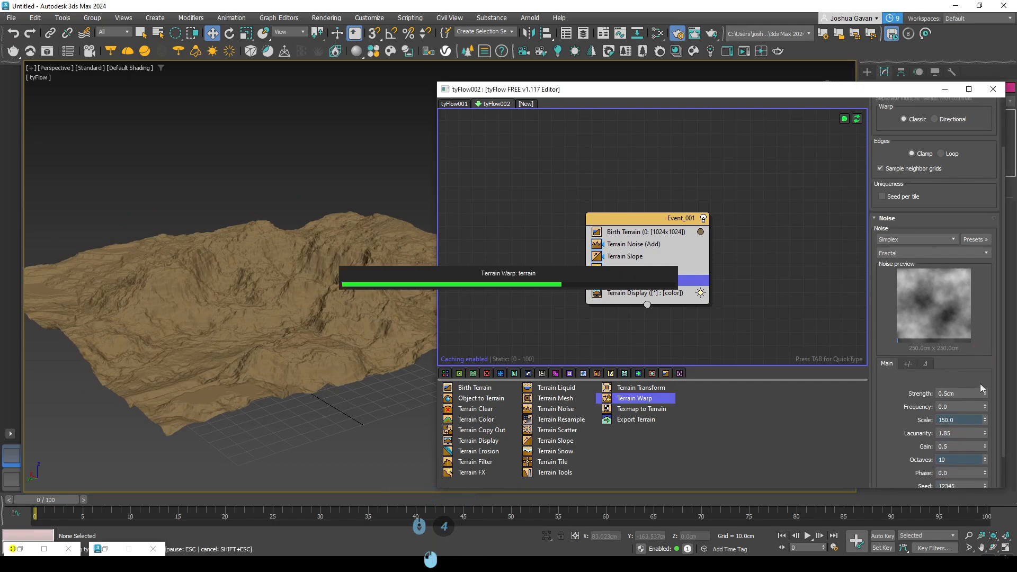
pyautogui.doubleClick(963, 393)
pyautogui.write('0.6')
pyautogui.press('Return')
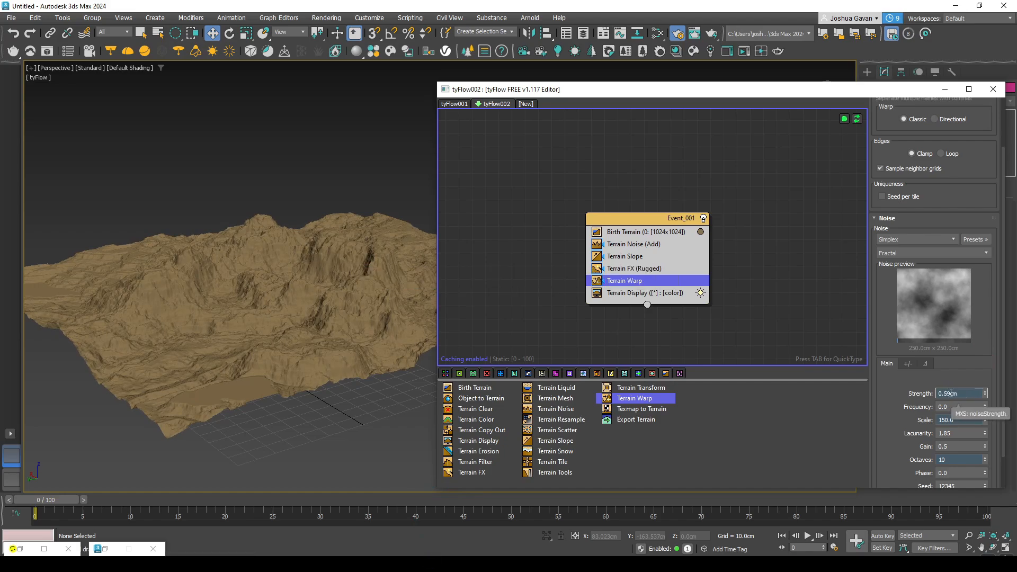
pyautogui.click(948, 393)
pyautogui.write('0.05')
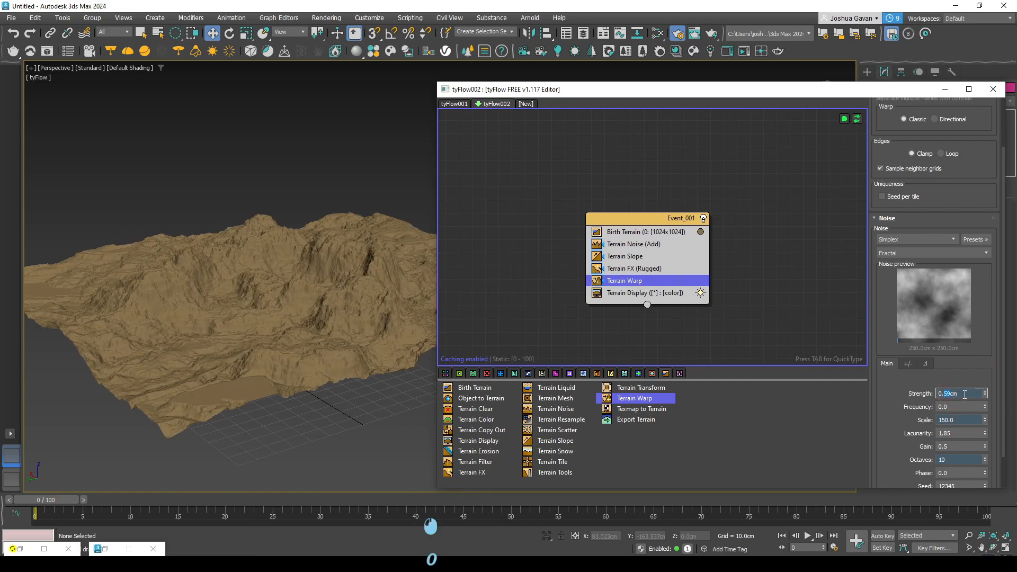
pyautogui.press('Return')
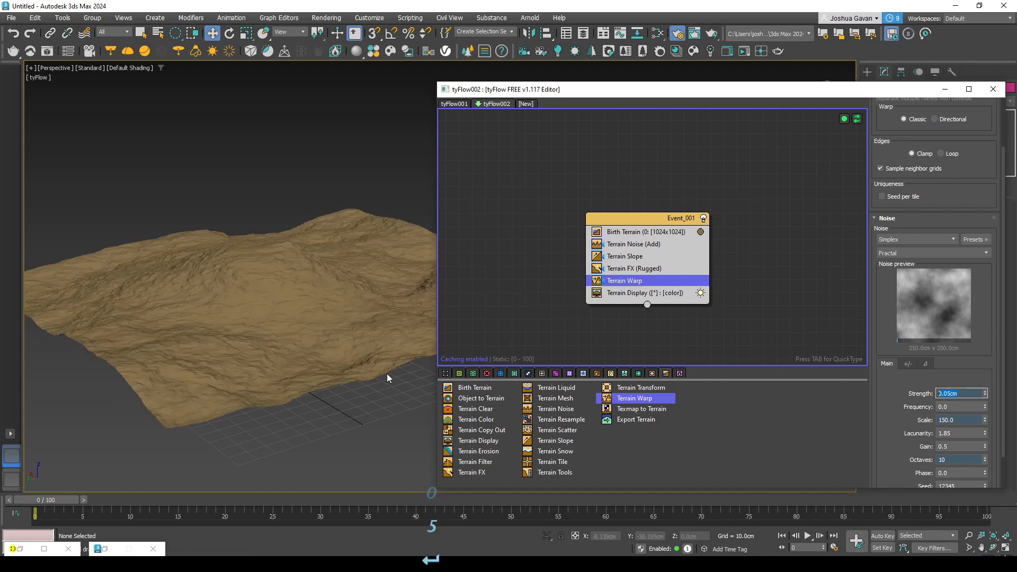
# Set the Terrain Warp noise strength to 0.5 cm and view the terrain from a higher angle.
pyautogui.click(948, 393)
pyautogui.press('BackSpace')
pyautogui.press('Return')
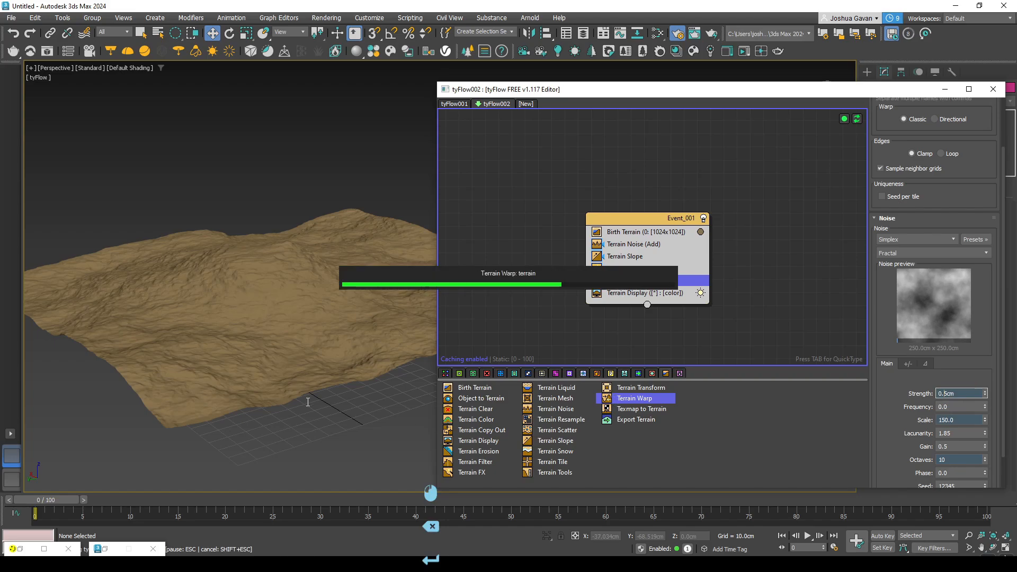
pyautogui.keyDown('alt'); pyautogui.moveTo(309, 396); pyautogui.dragTo(321, 345, button='middle'); pyautogui.keyUp('alt')
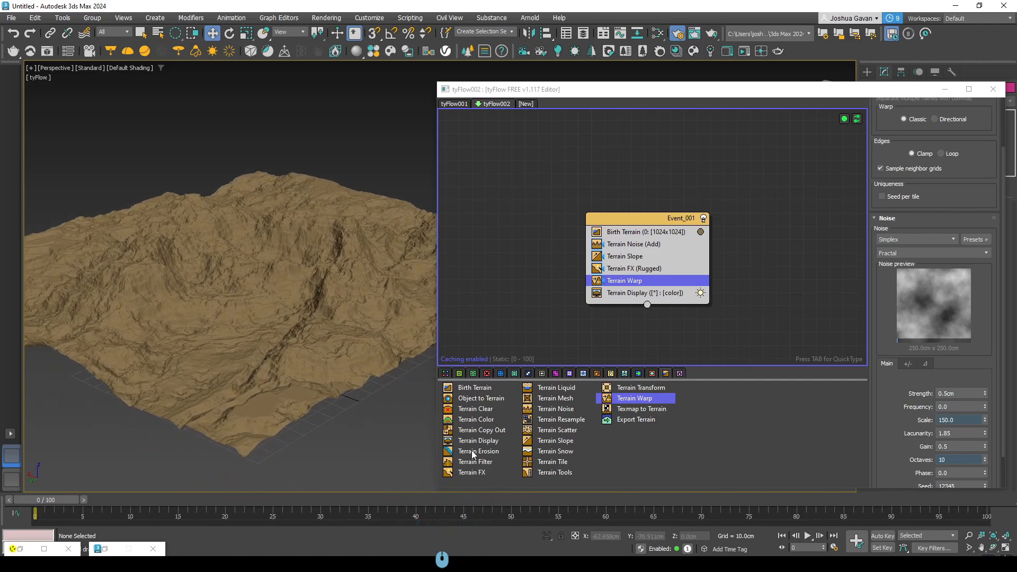
# Insert a Terrain Erosion operator between Terrain Warp and Terrain Display, and inspect the eroded slopes up close.
pyautogui.moveTo(475, 451); pyautogui.dragTo(625, 287)
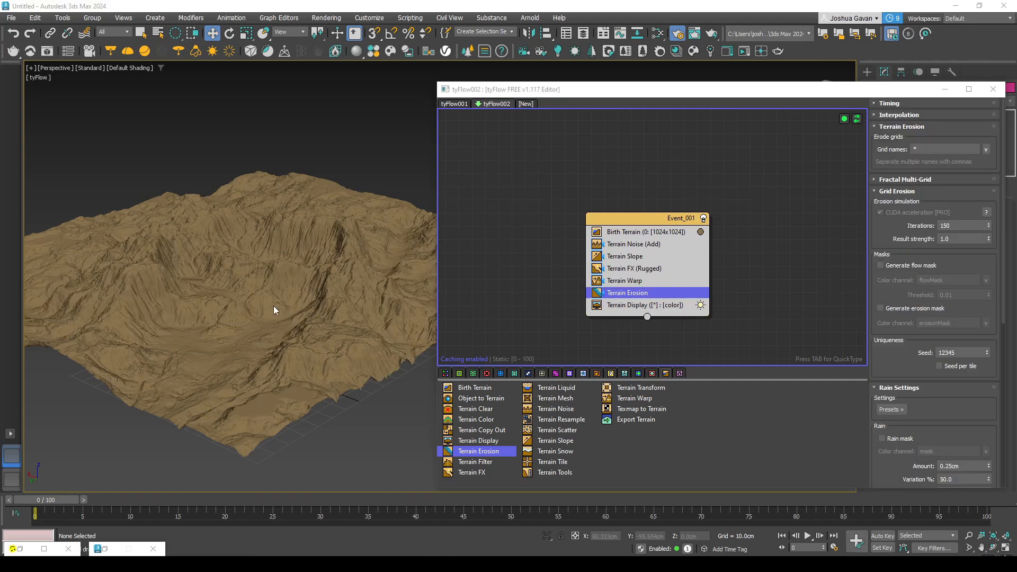
pyautogui.scroll(4, 290, 291)
pyautogui.keyDown('alt'); pyautogui.moveTo(308, 278); pyautogui.dragTo(323, 317, button='middle'); pyautogui.keyUp('alt')
pyautogui.scroll(-3, 406, 358)
# Insert a Terrain Color operator below Terrain Erosion, apply the Grassland Ridges preset, and inspect the coloured terrain from several angles.
pyautogui.moveTo(473, 422); pyautogui.dragTo(635, 305)
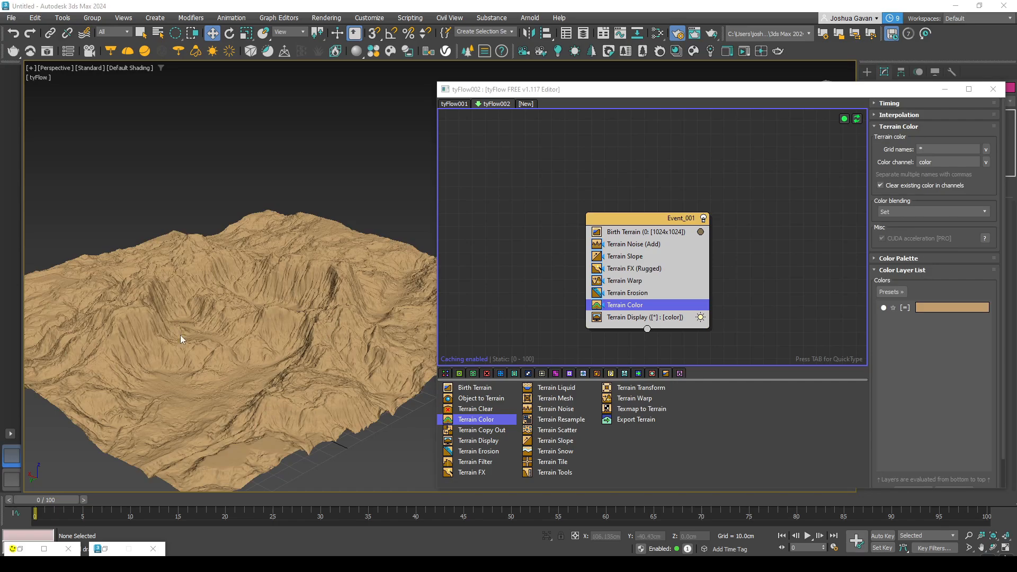
pyautogui.click(893, 295)
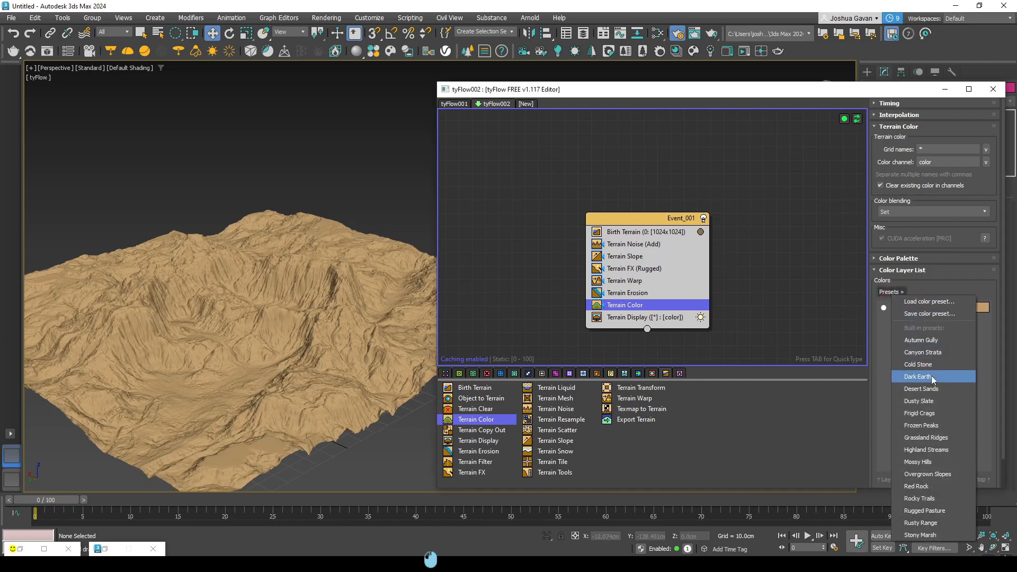
pyautogui.click(934, 438)
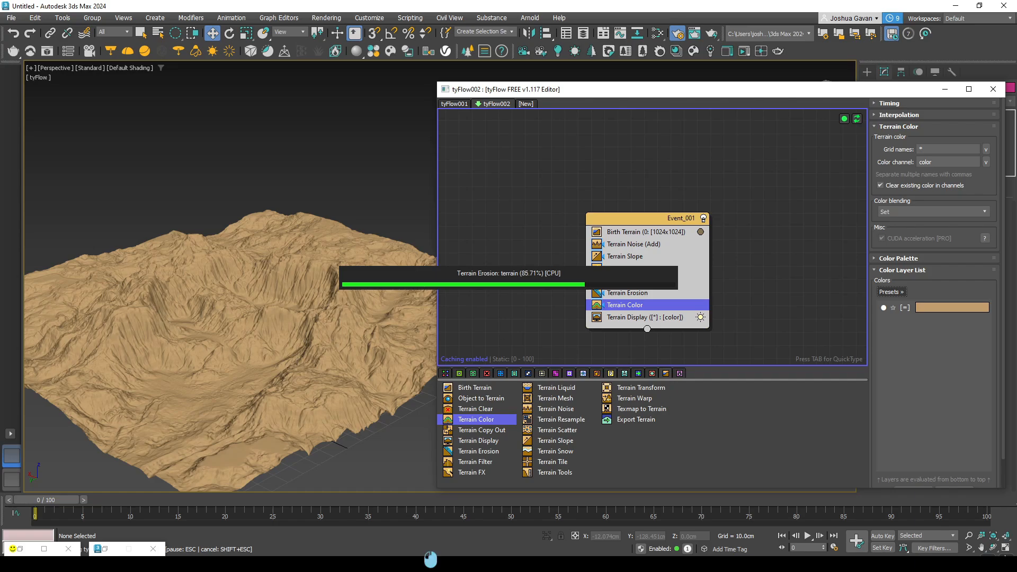
pyautogui.doubleClick(419, 559)
pyautogui.keyDown('alt'); pyautogui.moveTo(228, 330); pyautogui.dragTo(265, 318, button='middle'); pyautogui.keyUp('alt')
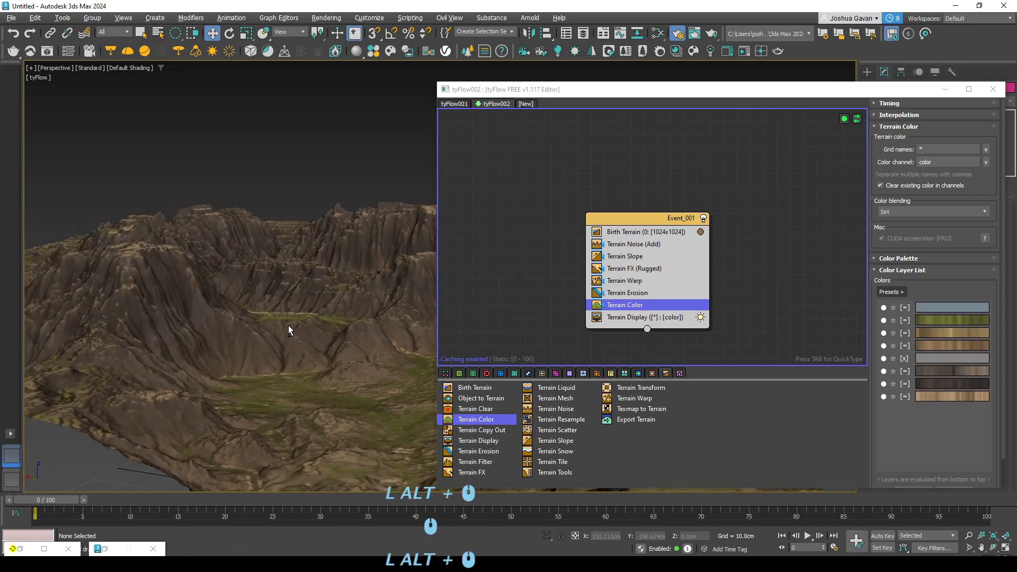
pyautogui.keyDown('alt'); pyautogui.moveTo(387, 303); pyautogui.dragTo(329, 343, button='middle'); pyautogui.keyUp('alt')
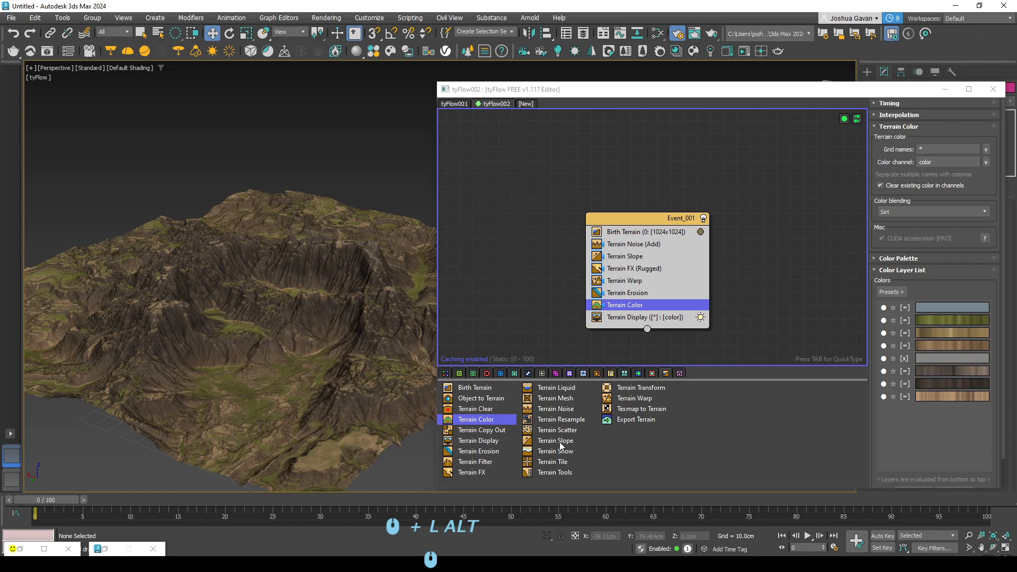
# Insert a Terrain Snow operator between Terrain Color and Terrain Display, and adjust its compact snow spread.
pyautogui.moveTo(555, 451); pyautogui.dragTo(627, 319)
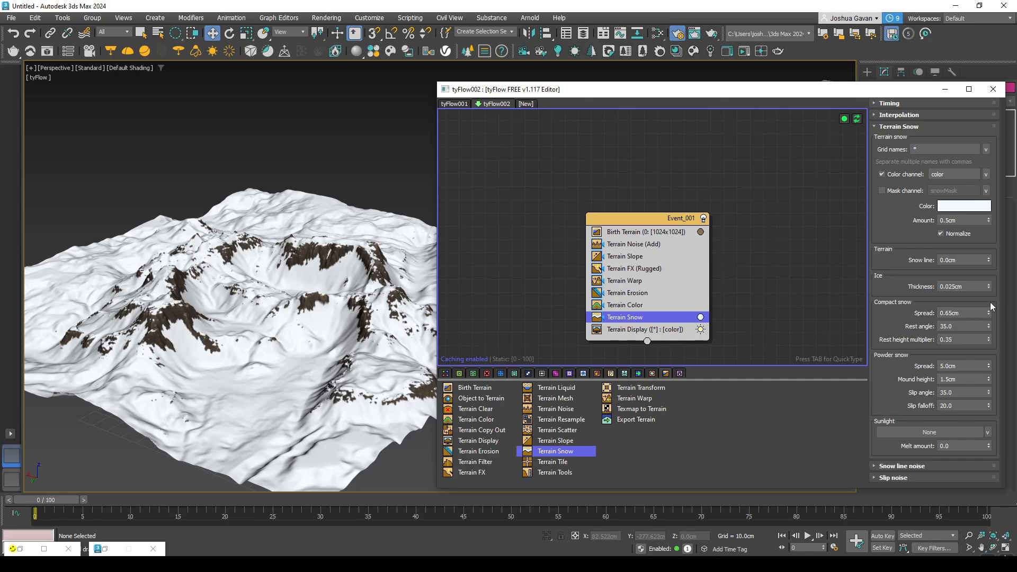
pyautogui.moveTo(990, 311); pyautogui.dragTo(992, 285)
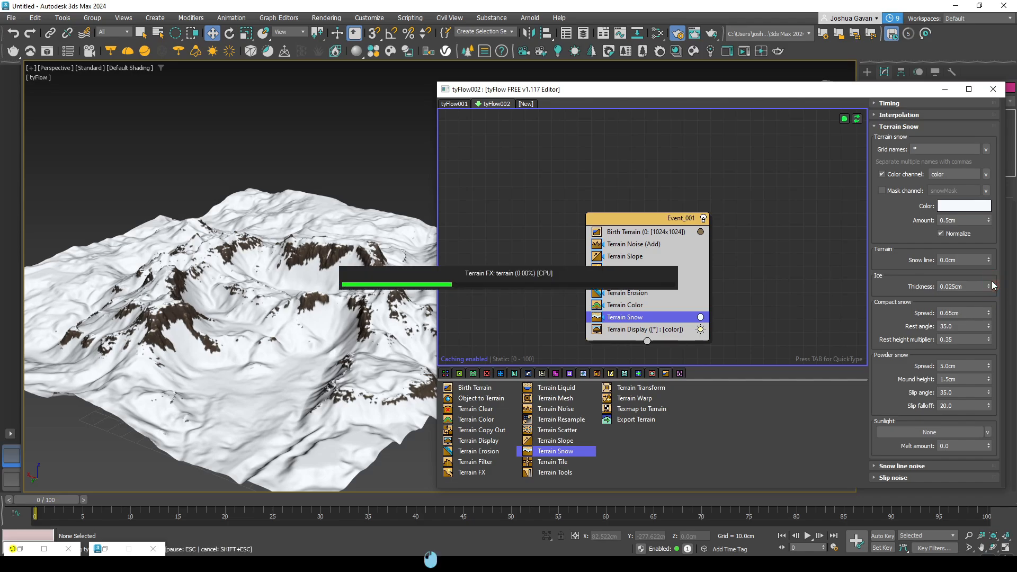